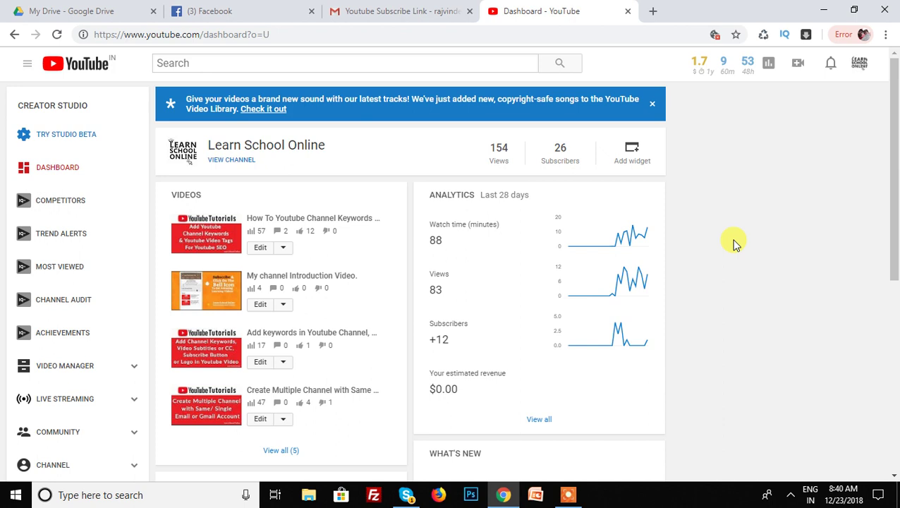
# Step: Scroll down the channel Dashboard toward the Video Manager link
pyautogui.scroll(-2, 408, 311)
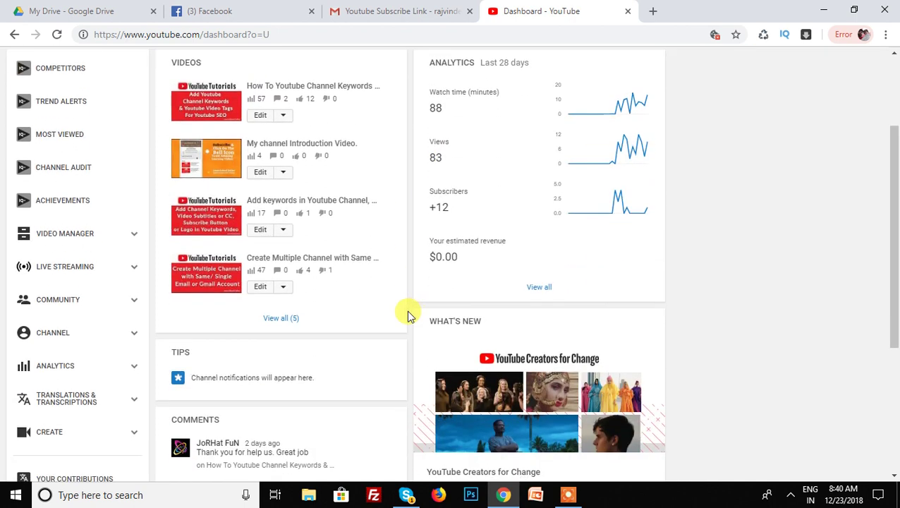
# Step: Open the Videos list of five uploads and highlight the CC badge on the first video
pyautogui.click(69, 237)
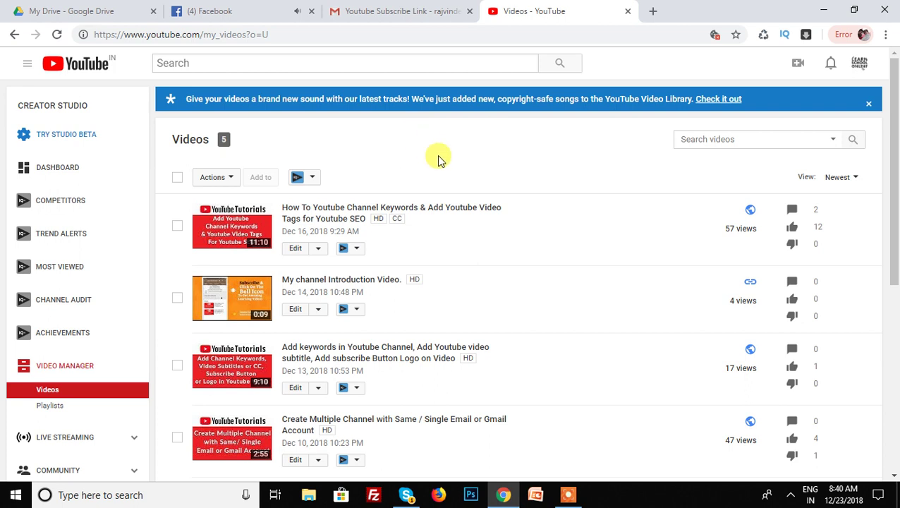
pyautogui.scroll(-2, 437, 159)
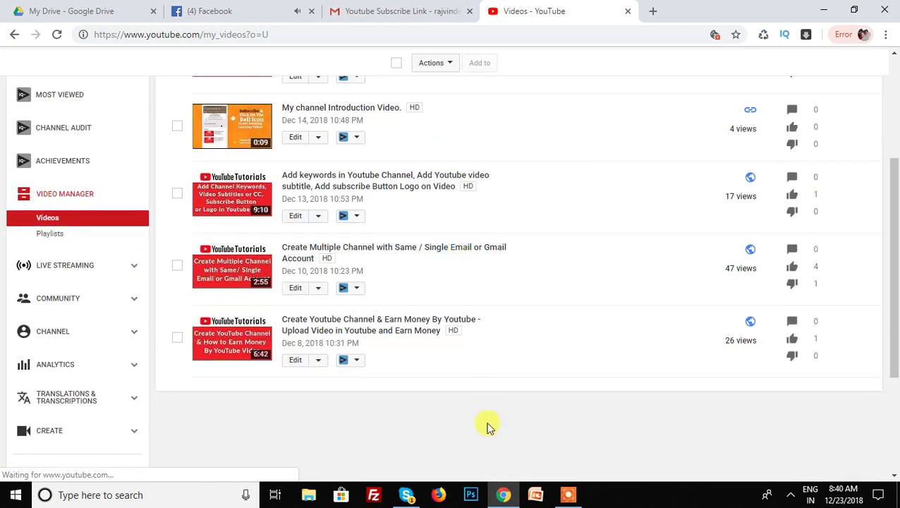
pyautogui.scroll(1, 463, 335)
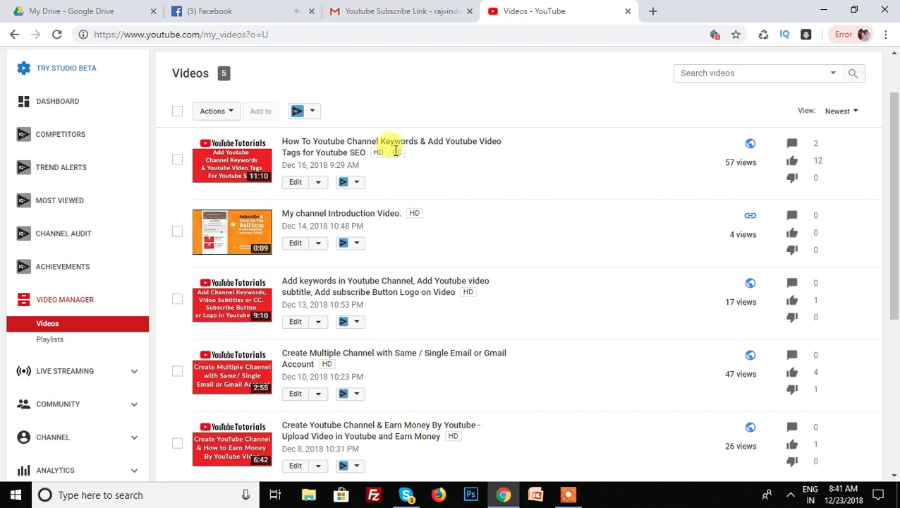
pyautogui.moveTo(393, 151); pyautogui.dragTo(400, 152)
pyautogui.scroll(-1, 670, 282)
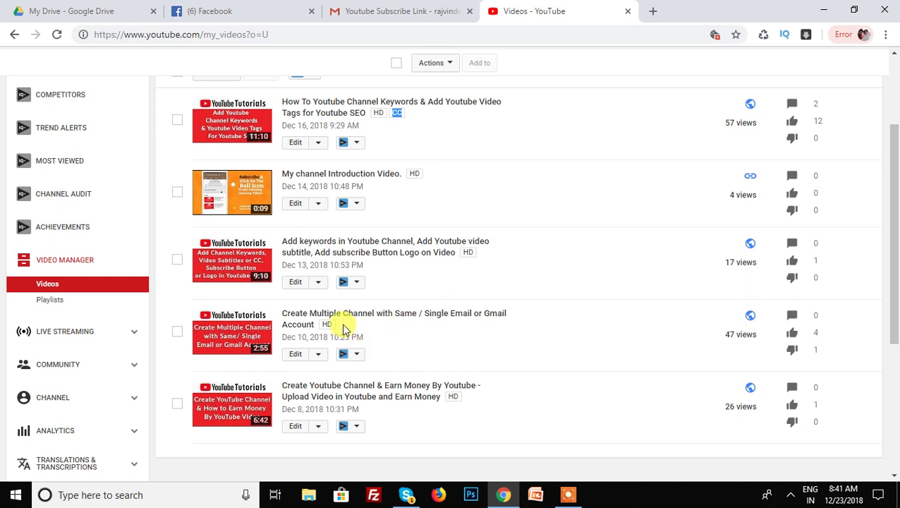
# Step: Open the Create Multiple Channel video's editor on its Subtitles/CC tab
pyautogui.click(296, 355)
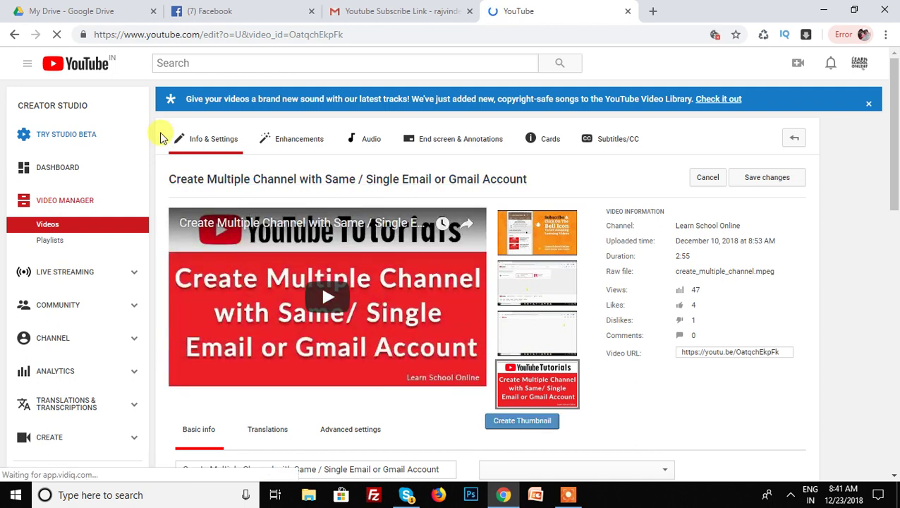
pyautogui.click(600, 152)
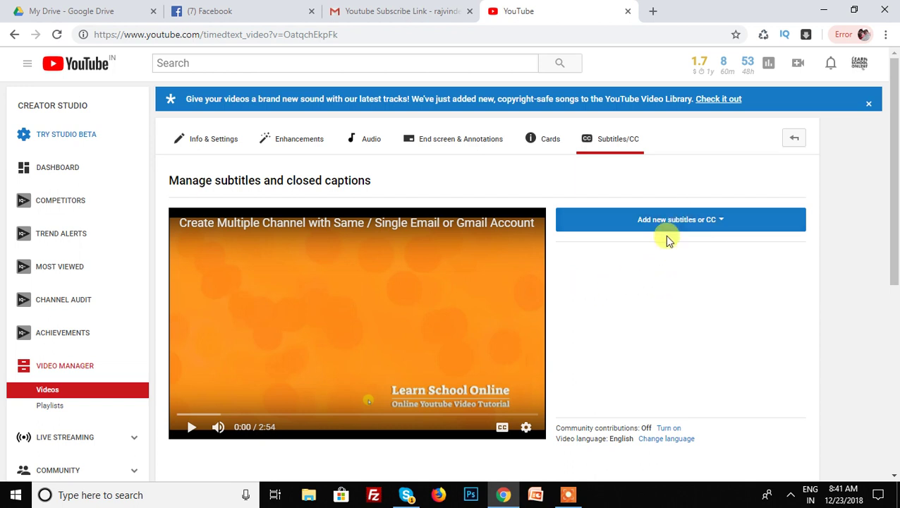
# Step: Pick English as the new subtitle language and scroll to the Select Method options
pyautogui.click(614, 224)
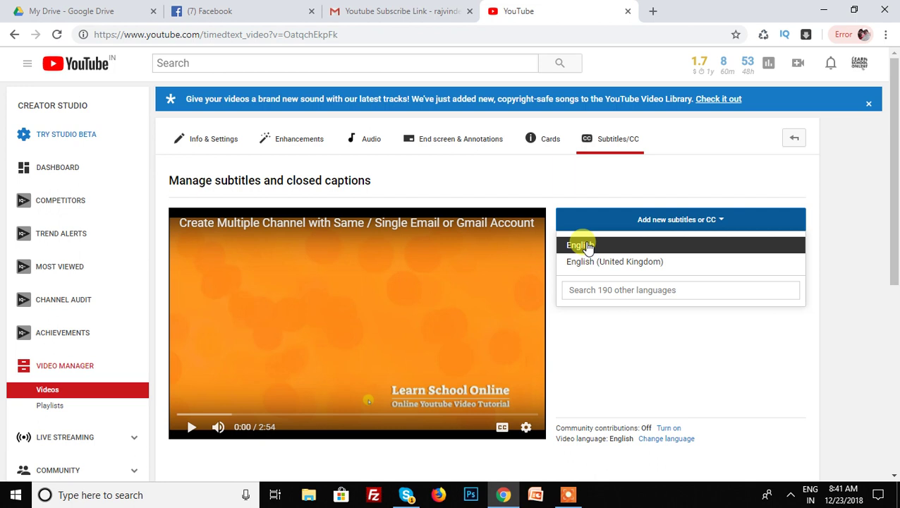
pyautogui.click(587, 246)
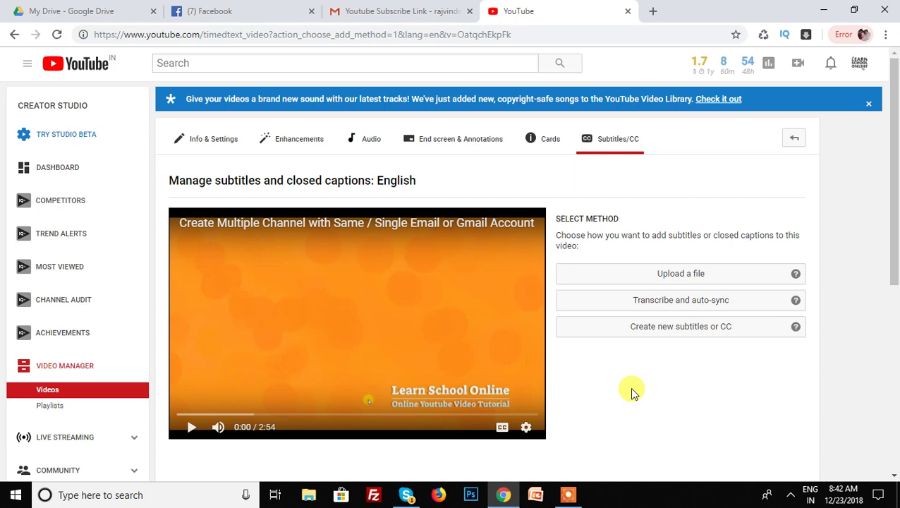
pyautogui.scroll(-2, 632, 393)
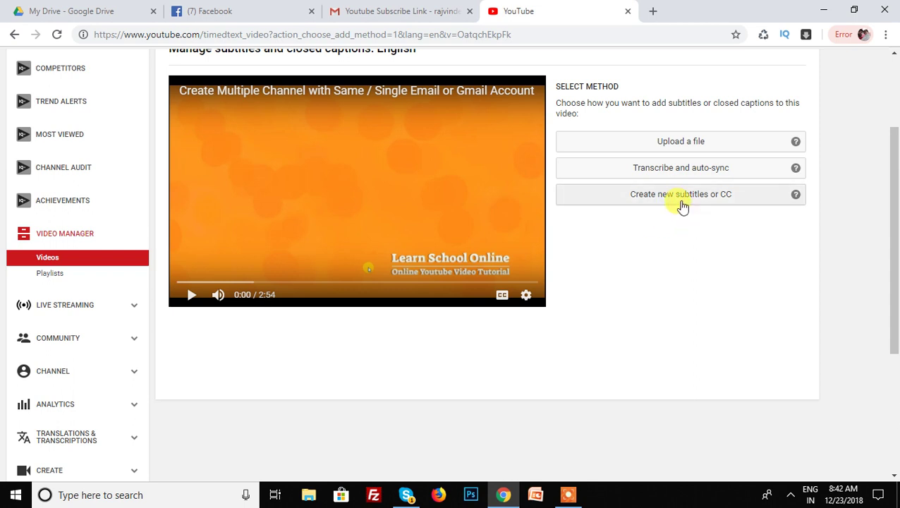
# Step: Start new English subtitles and briefly play and pause the video preview
pyautogui.click(679, 198)
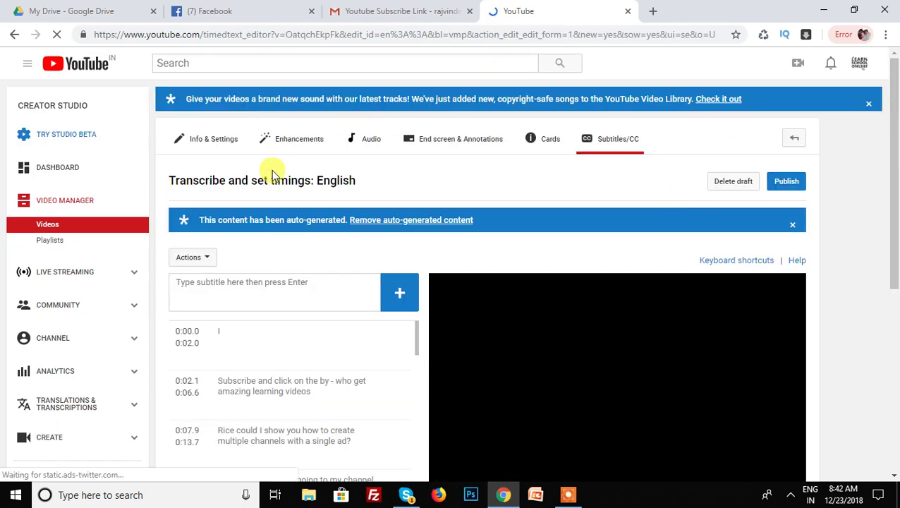
pyautogui.scroll(-3, 261, 177)
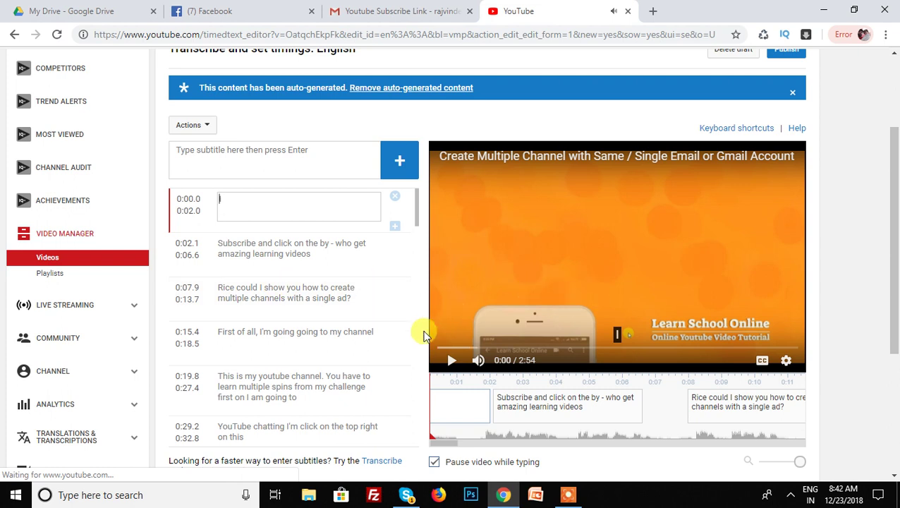
pyautogui.click(452, 361)
pyautogui.click(451, 362)
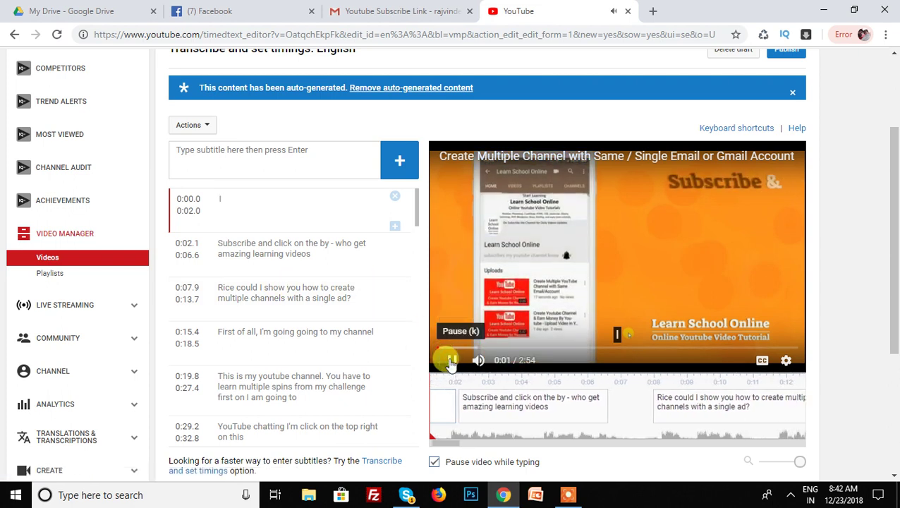
pyautogui.click(450, 362)
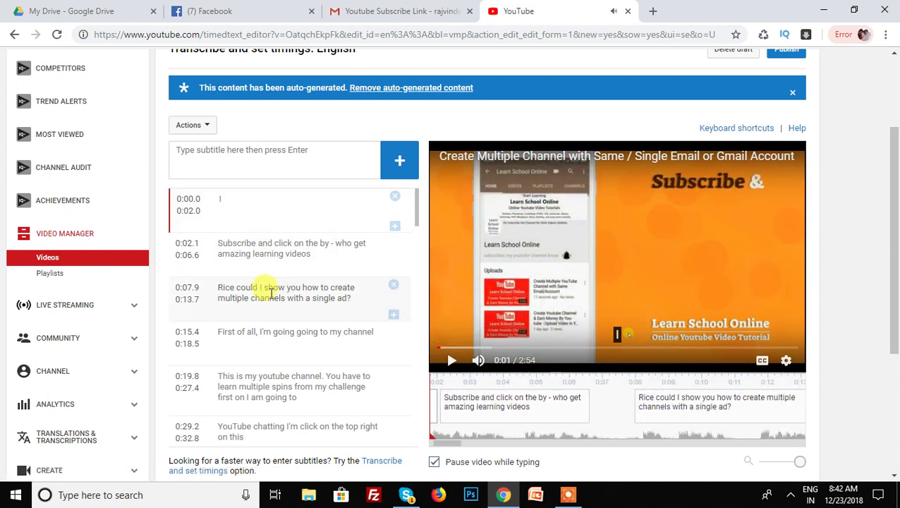
# Step: Browse the auto-generated caption list and seek the timeline from 0:02 to 0:19
pyautogui.scroll(-2, 271, 294)
pyautogui.scroll(-4, 271, 293)
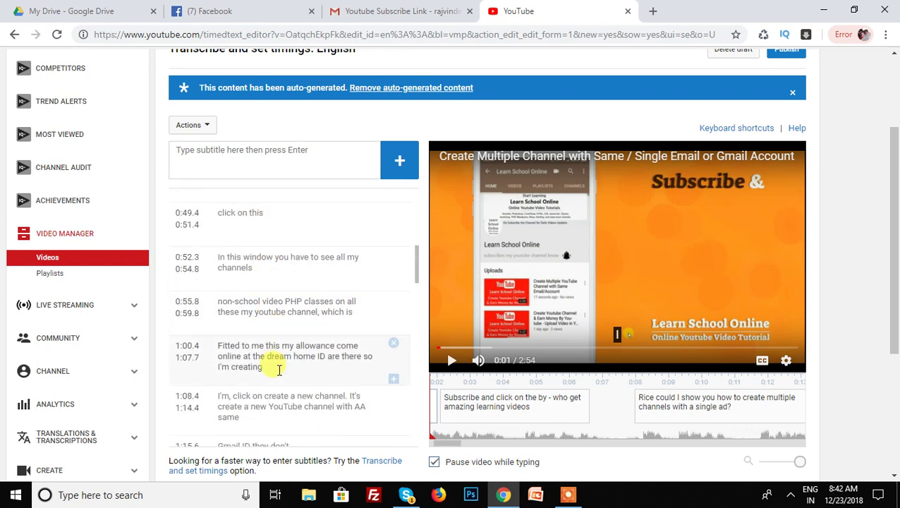
pyautogui.scroll(3, 279, 371)
pyautogui.scroll(3, 303, 294)
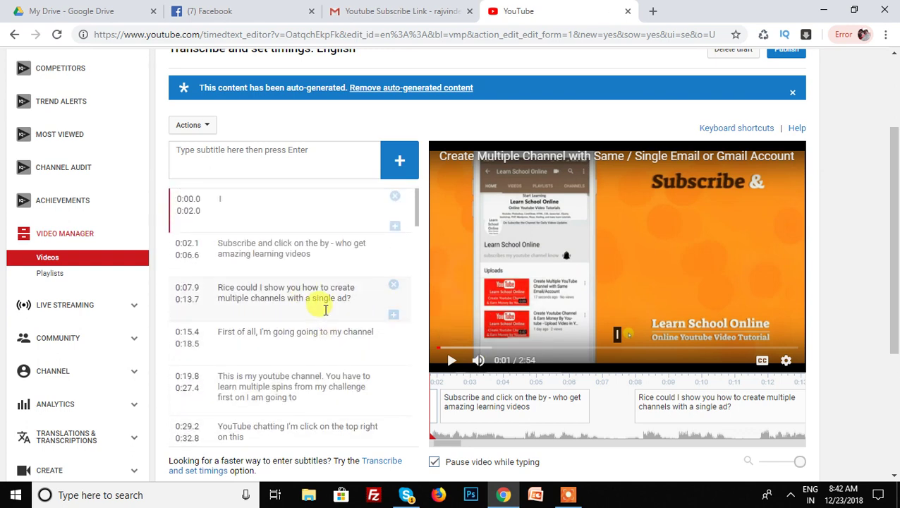
pyautogui.scroll(-2, 319, 306)
pyautogui.scroll(-5, 325, 309)
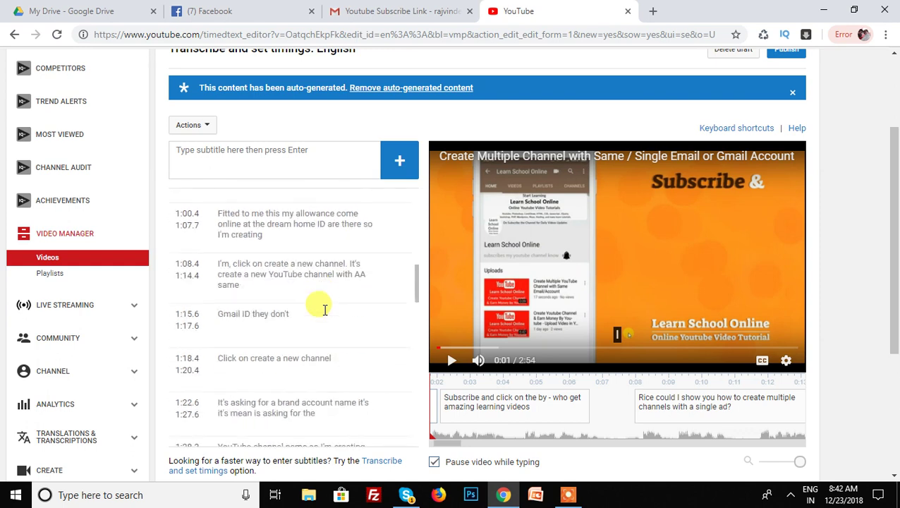
pyautogui.scroll(-3, 287, 331)
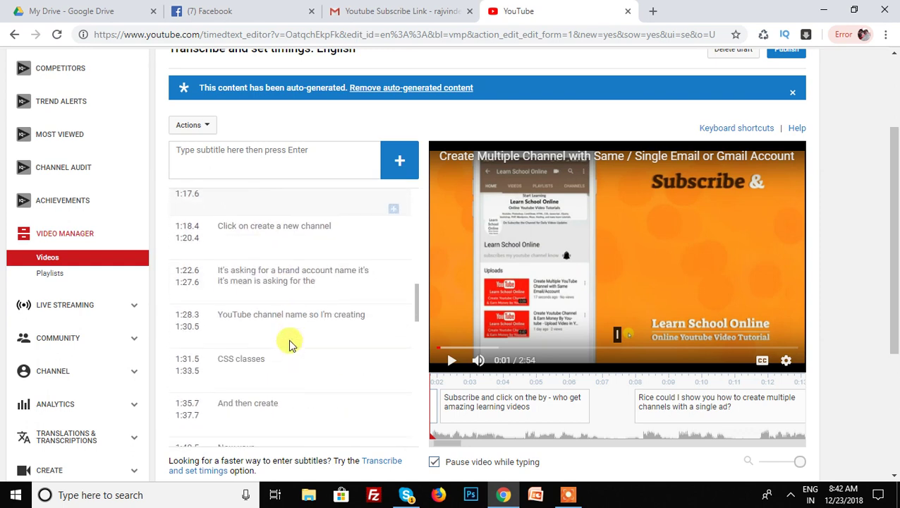
pyautogui.click(454, 446)
pyautogui.moveTo(453, 446); pyautogui.dragTo(428, 426)
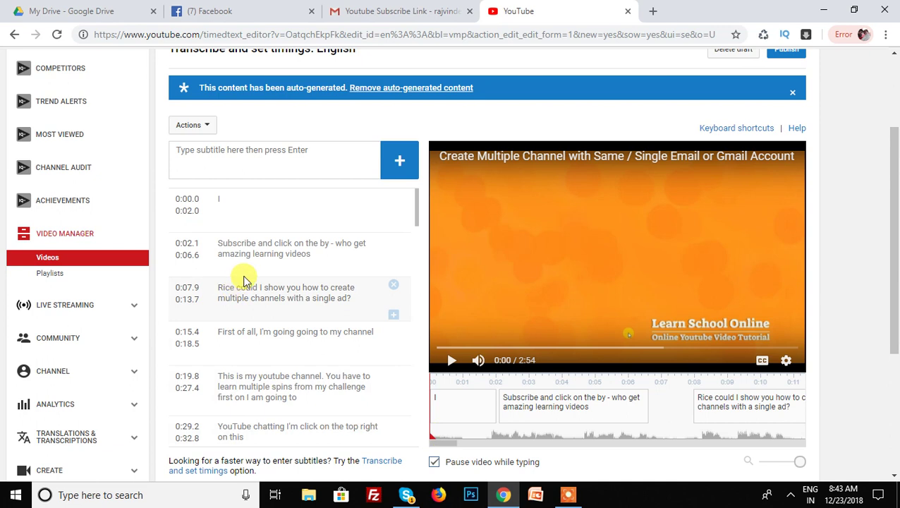
# Step: Replace the misheard word 'by' with 'bell icon' in the second caption and replay to check
pyautogui.click(242, 254)
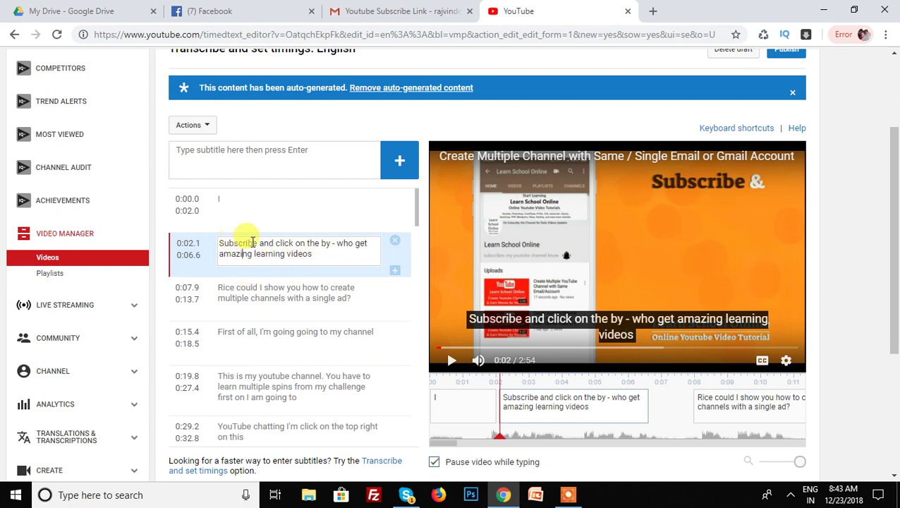
pyautogui.doubleClick(325, 244)
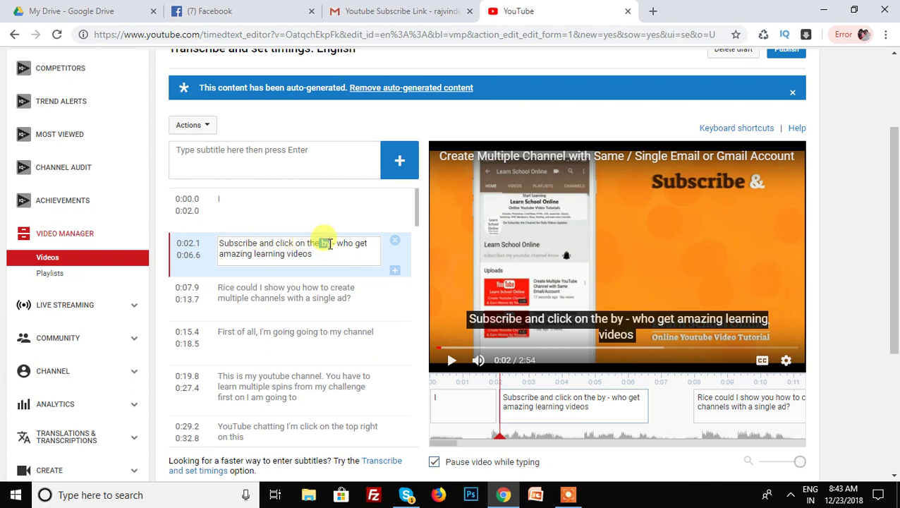
pyautogui.press('BackSpace')
pyautogui.write('bell')
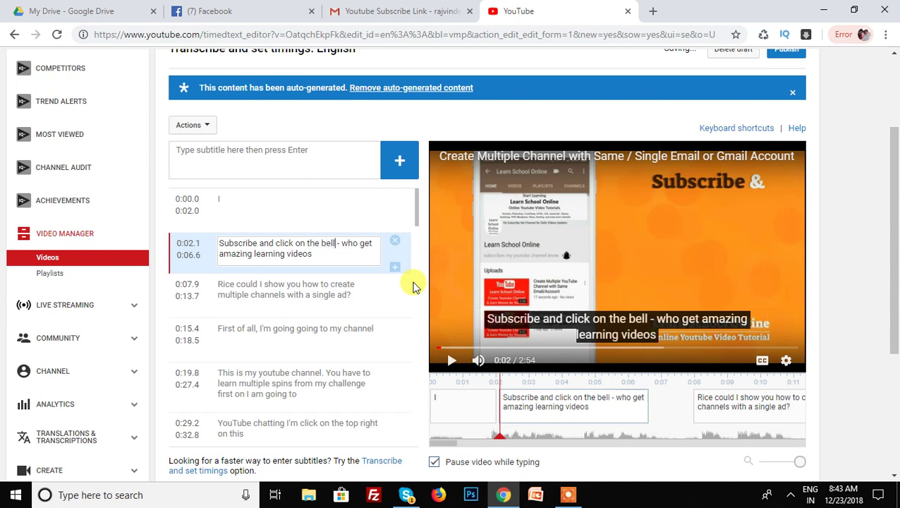
pyautogui.write(' icon')
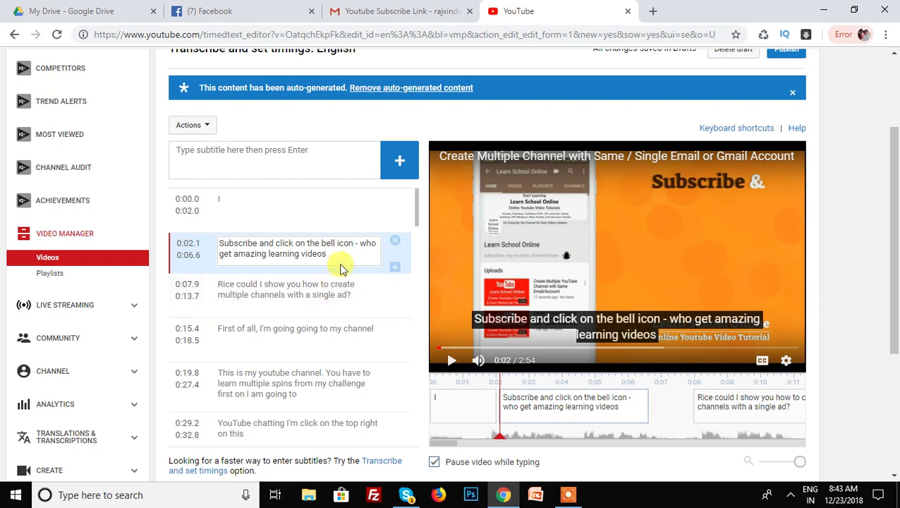
pyautogui.click(568, 495)
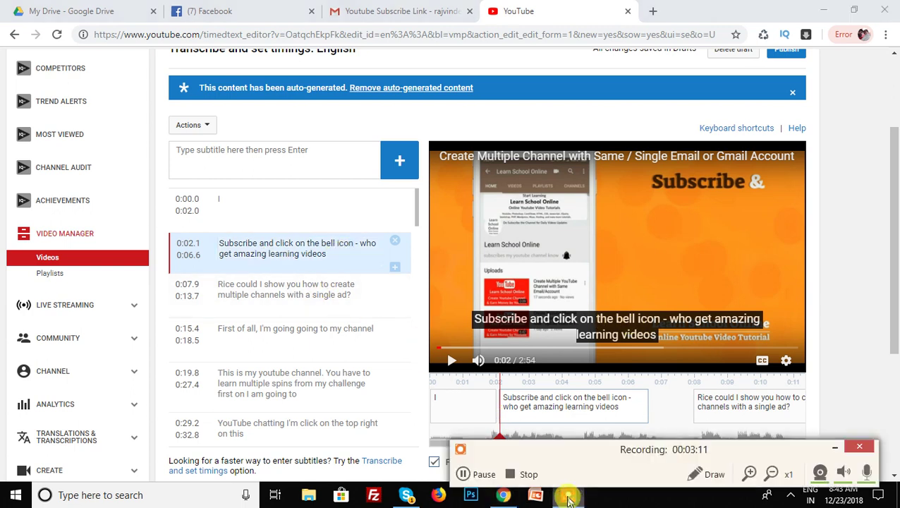
pyautogui.click(467, 474)
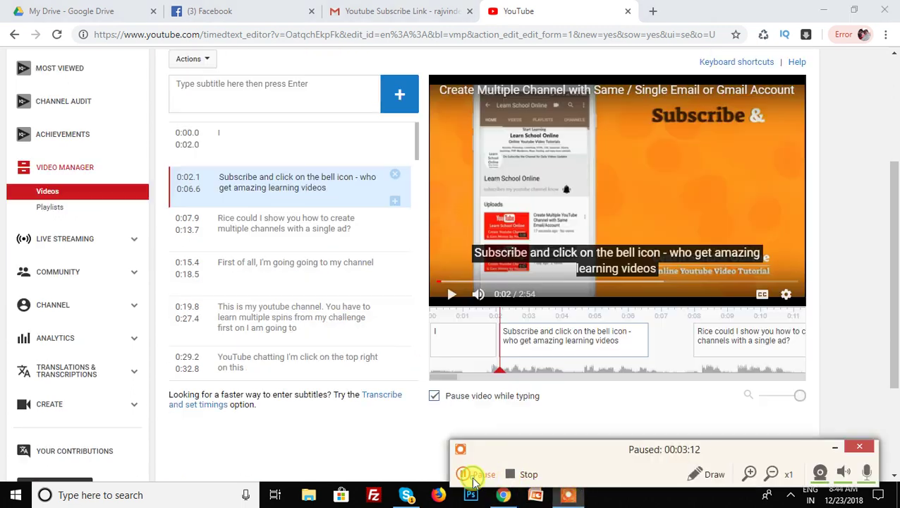
pyautogui.click(475, 481)
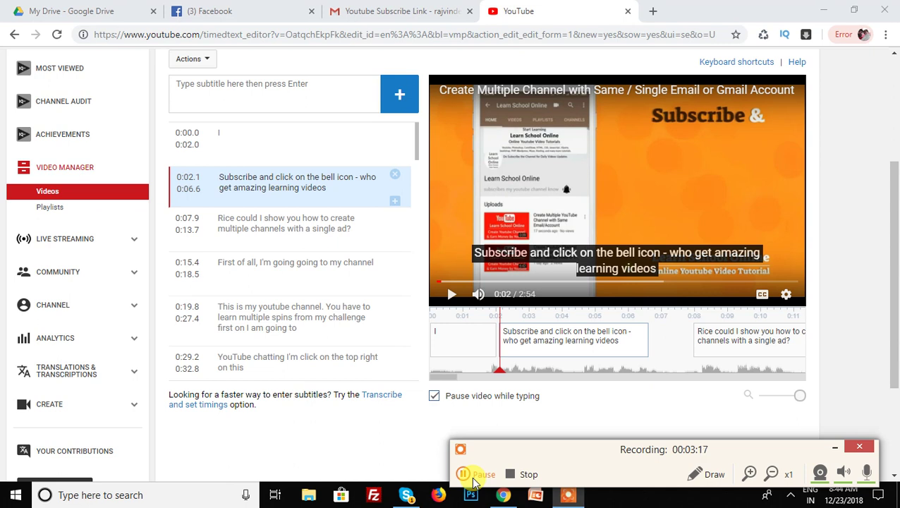
pyautogui.click(356, 180)
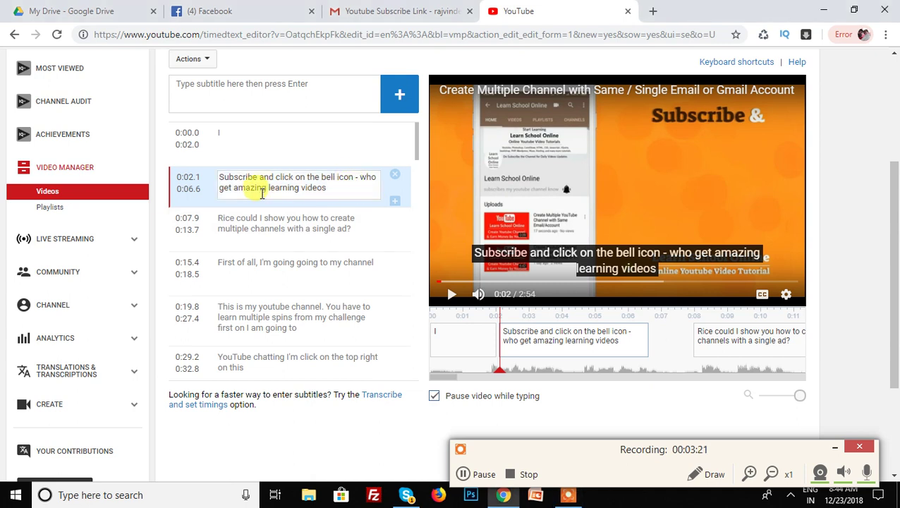
pyautogui.click(452, 294)
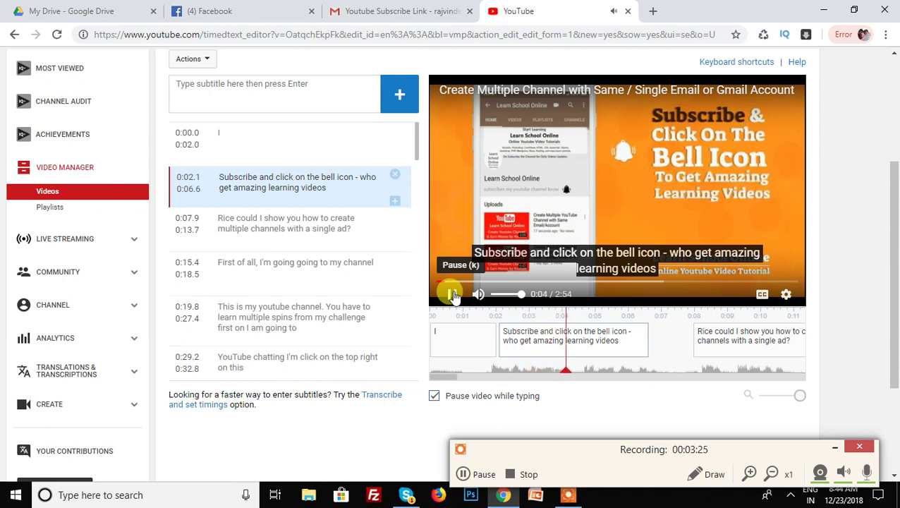
pyautogui.click(452, 294)
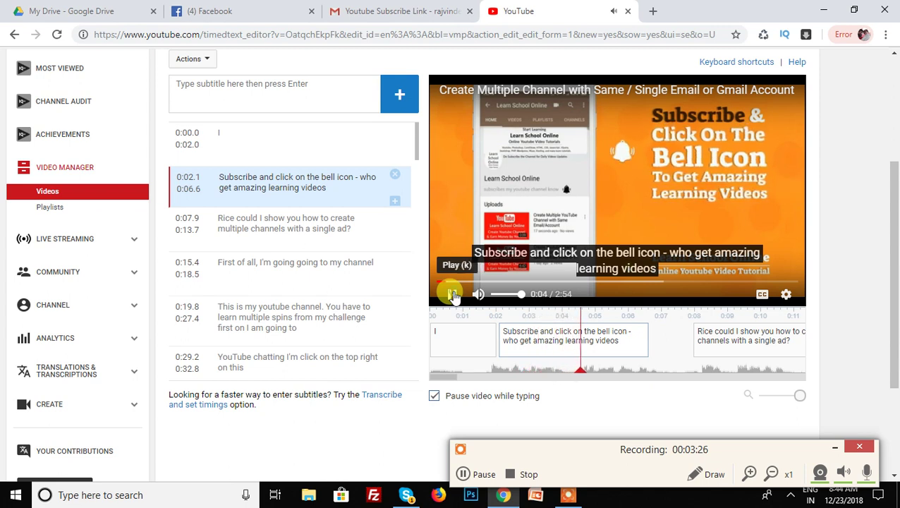
# Step: Change 'who get' to 'To get' in the 0:02.1–0:06.6 caption
pyautogui.click(359, 176)
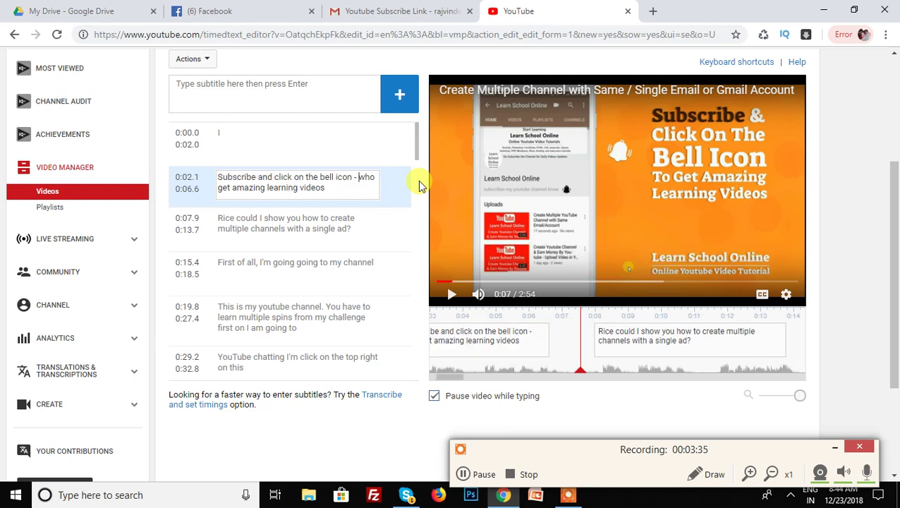
pyautogui.click(503, 341)
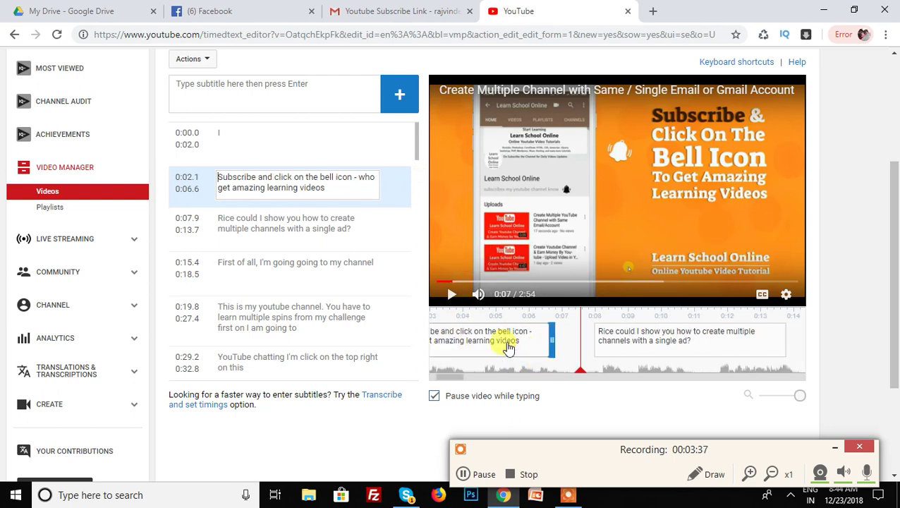
pyautogui.click(357, 177)
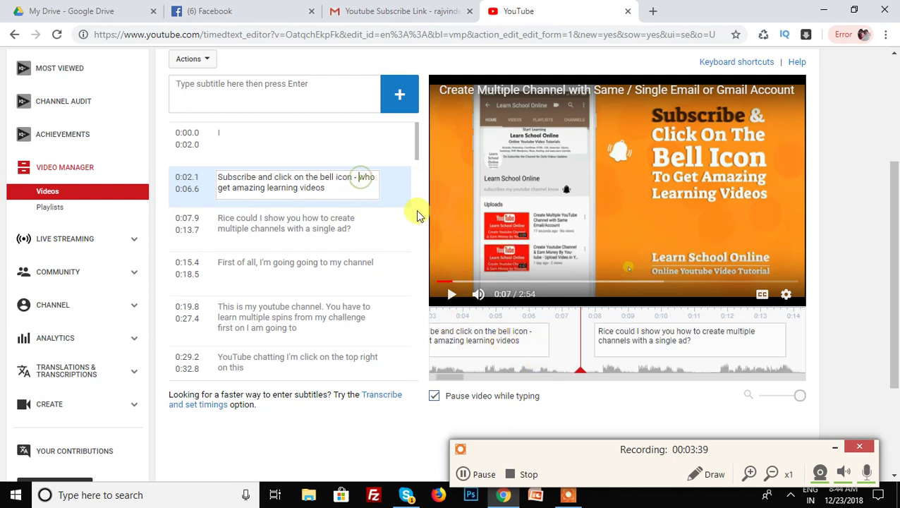
pyautogui.write('To')
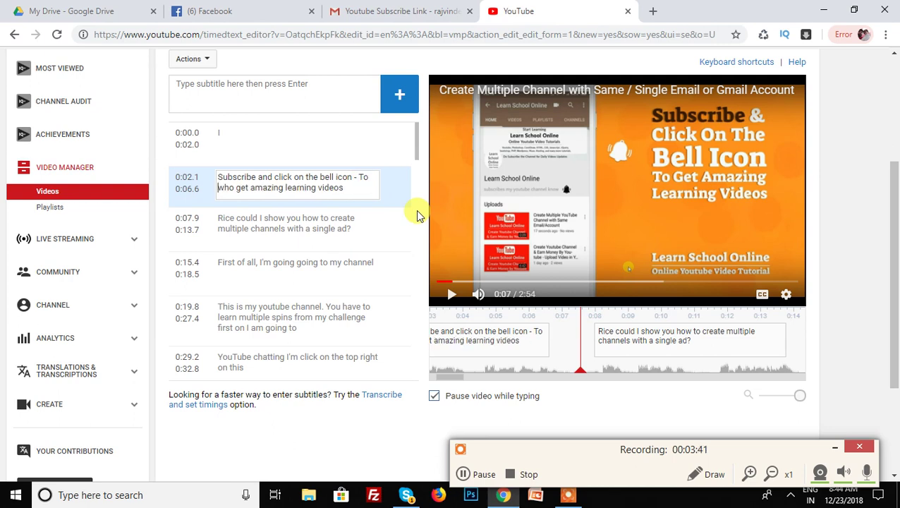
pyautogui.press('BackSpace')
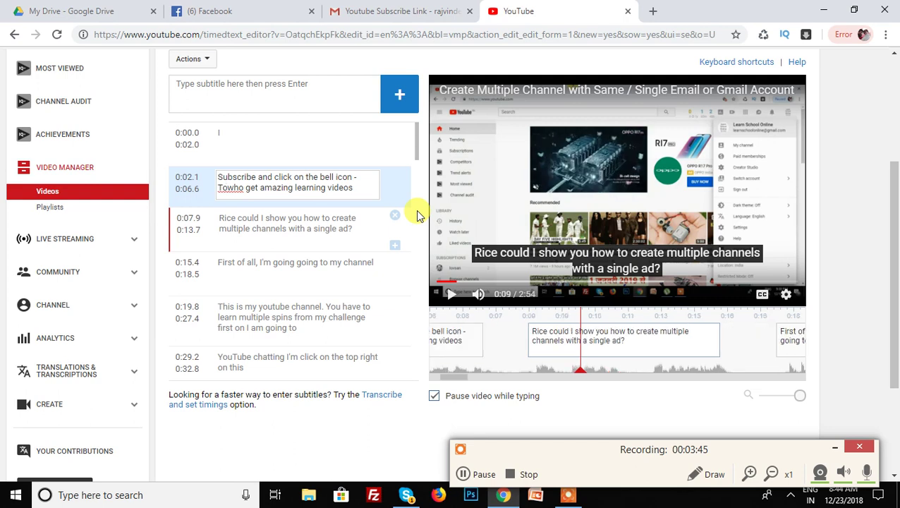
pyautogui.press('Delete')
pyautogui.press('Delete')
pyautogui.press('Delete')
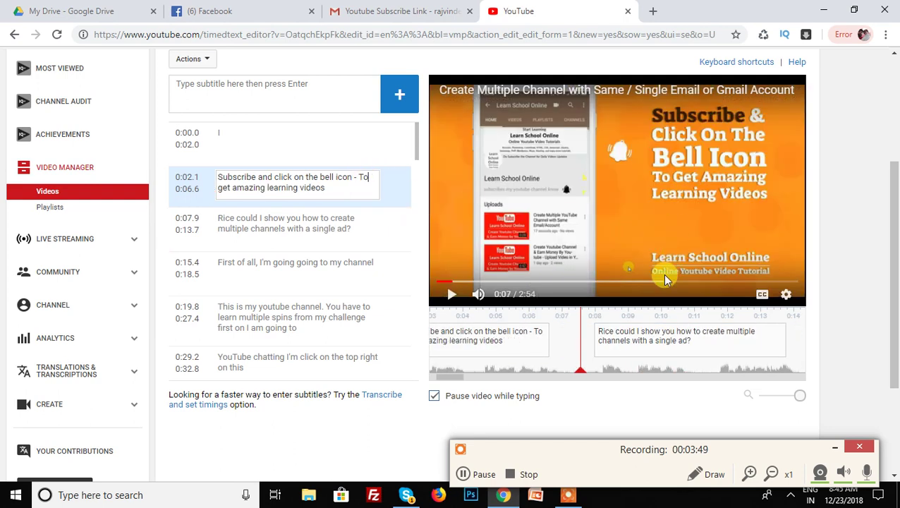
pyautogui.click(449, 295)
pyautogui.click(448, 295)
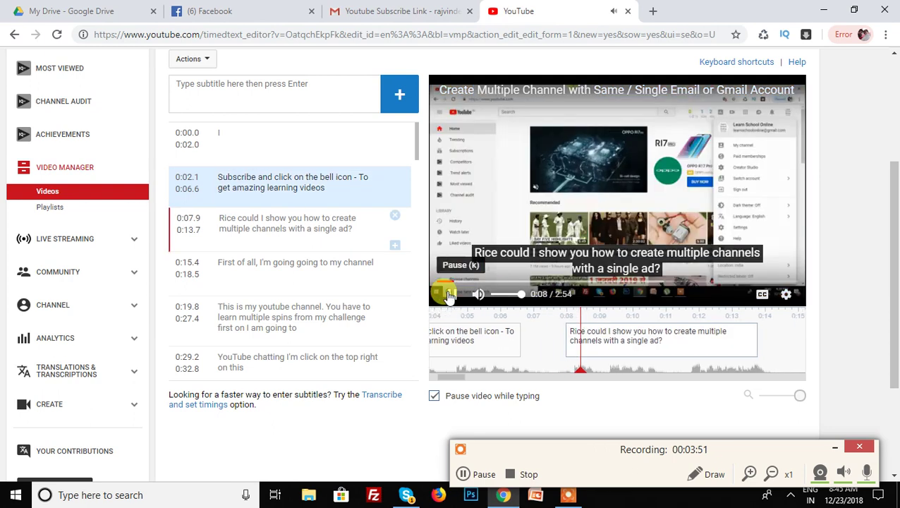
pyautogui.click(432, 283)
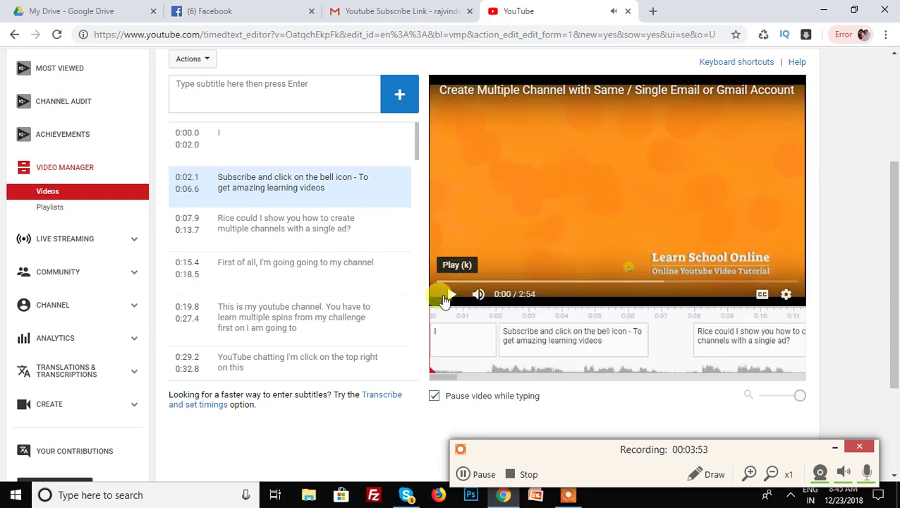
pyautogui.click(450, 297)
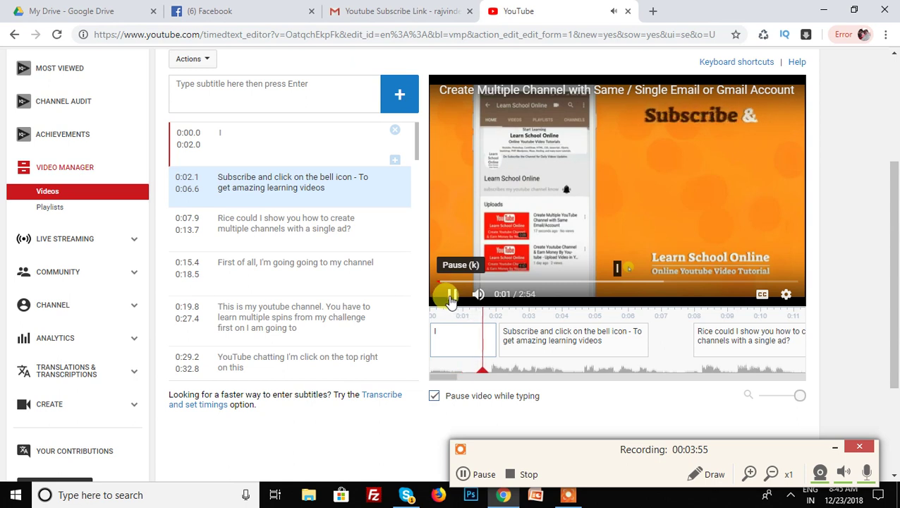
pyautogui.click(450, 297)
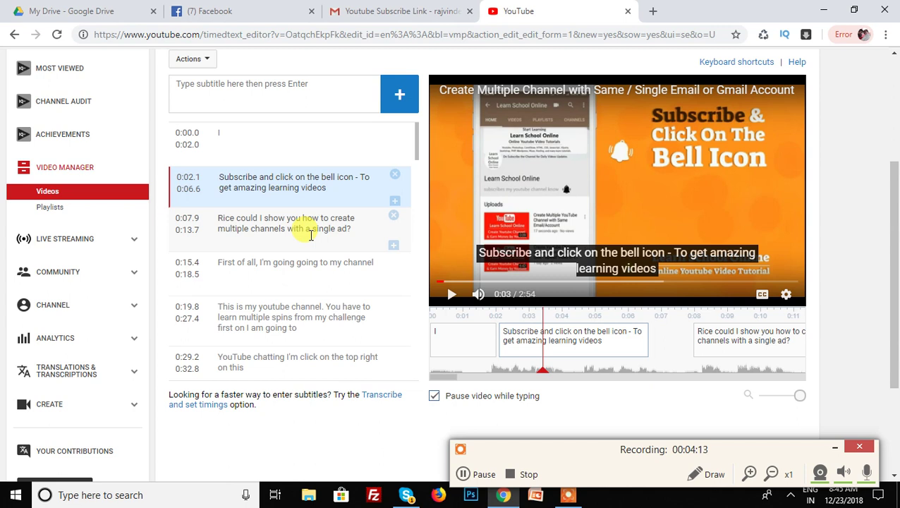
pyautogui.click(480, 477)
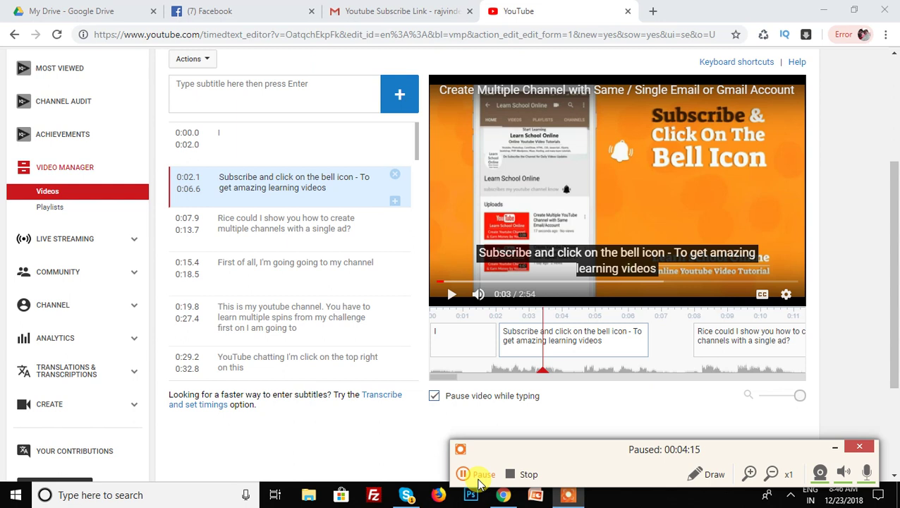
pyautogui.click(479, 478)
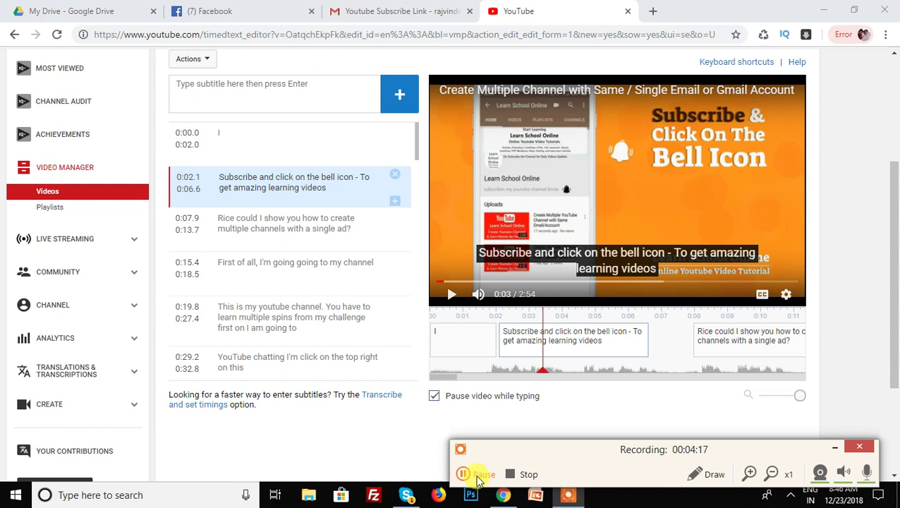
pyautogui.click(835, 446)
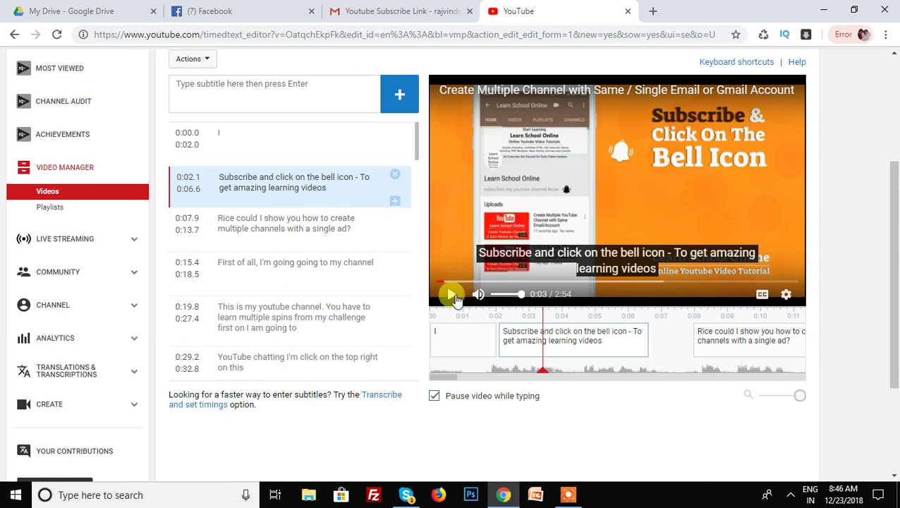
pyautogui.click(452, 295)
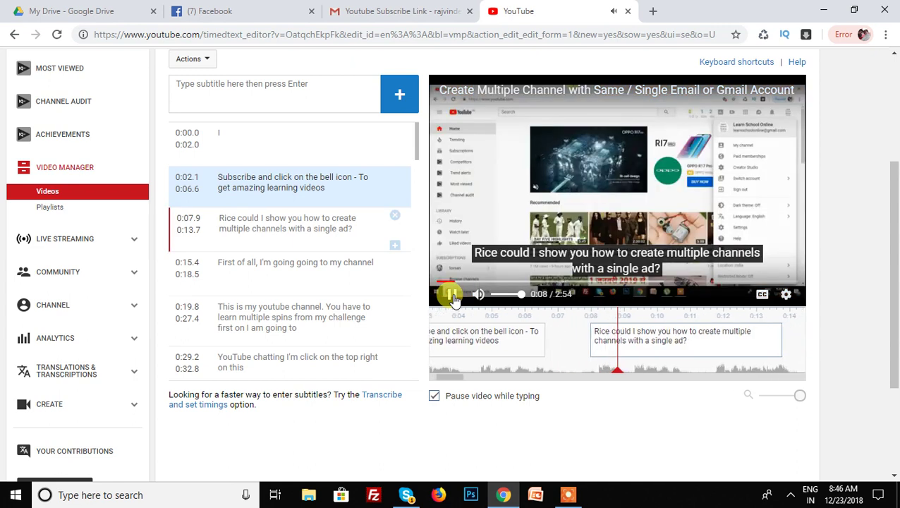
# Step: Replace 'Rice could' with 'Hello Guys,' at the start of the 0:07.9–0:13.7 caption
pyautogui.click(453, 296)
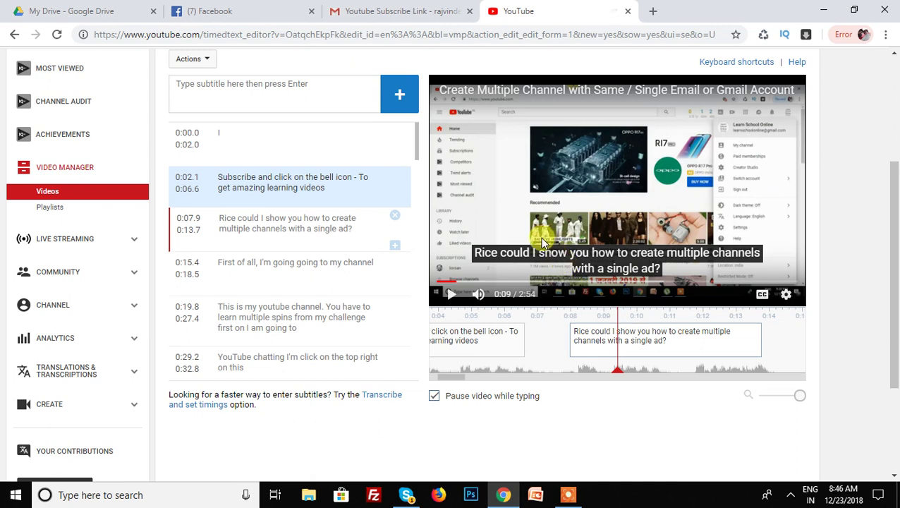
pyautogui.click(233, 221)
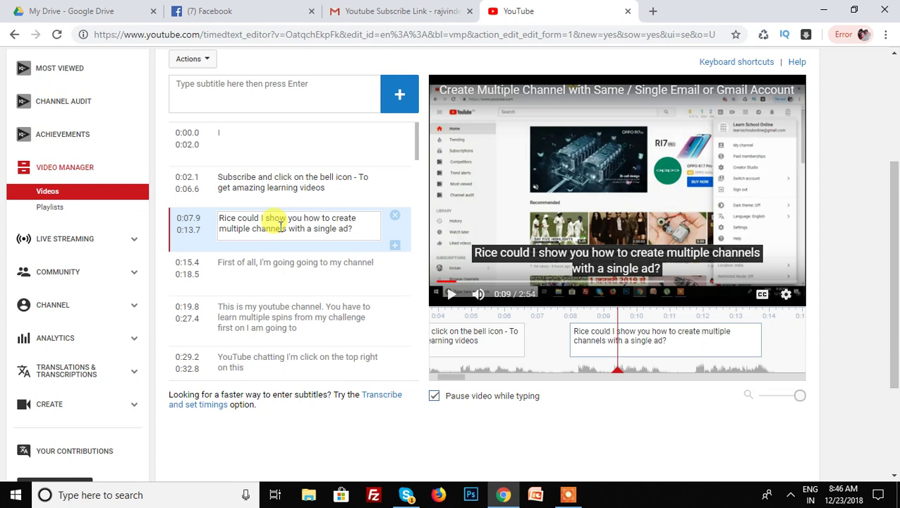
pyautogui.write('Hello G')
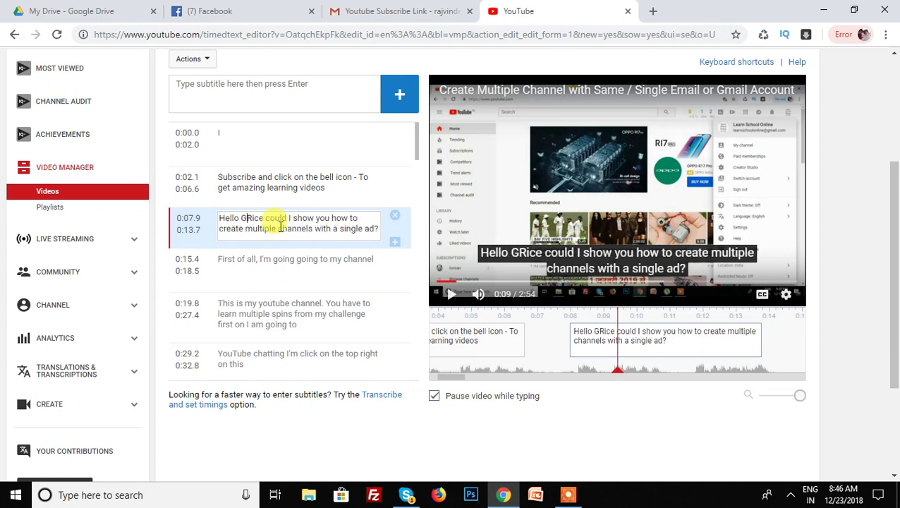
pyautogui.write('uys')
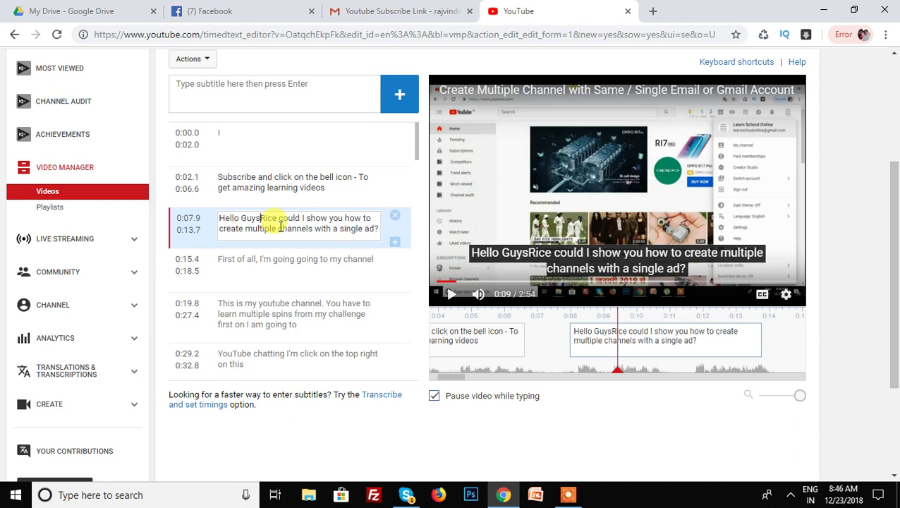
pyautogui.press('Delete')
pyautogui.press('Delete')
pyautogui.press('Delete')
pyautogui.press('Delete')
pyautogui.press('Delete')
pyautogui.press('Delete')
pyautogui.press('Delete')
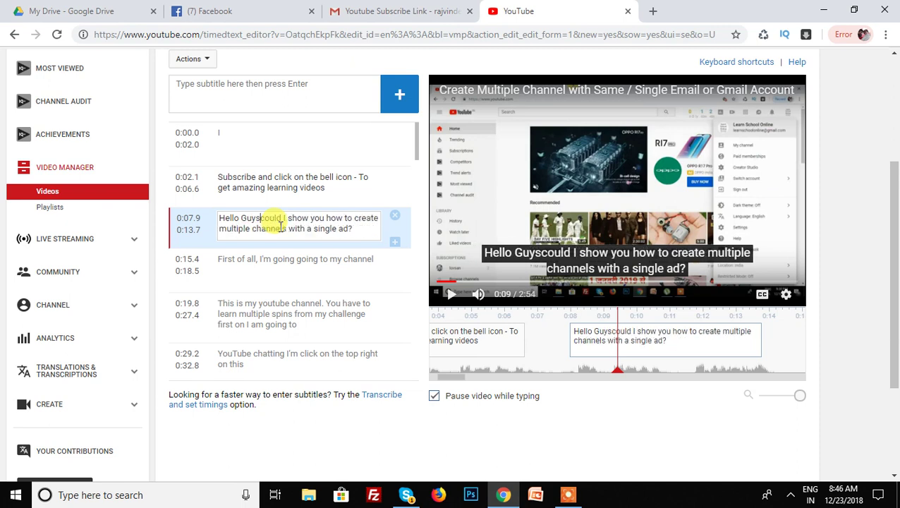
pyautogui.press('Delete')
pyautogui.press('Delete')
pyautogui.write(',')
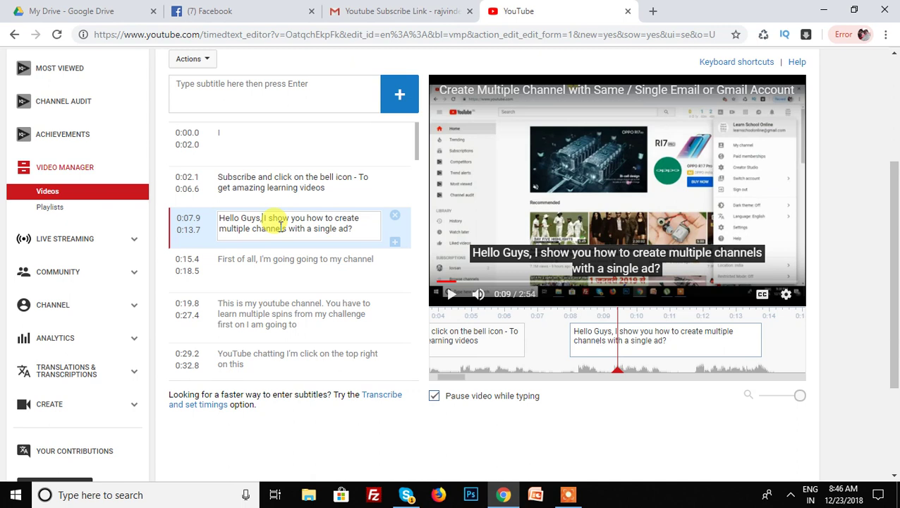
# Step: Publish the corrected English subtitles with the blue Publish button
pyautogui.scroll(3, 322, 74)
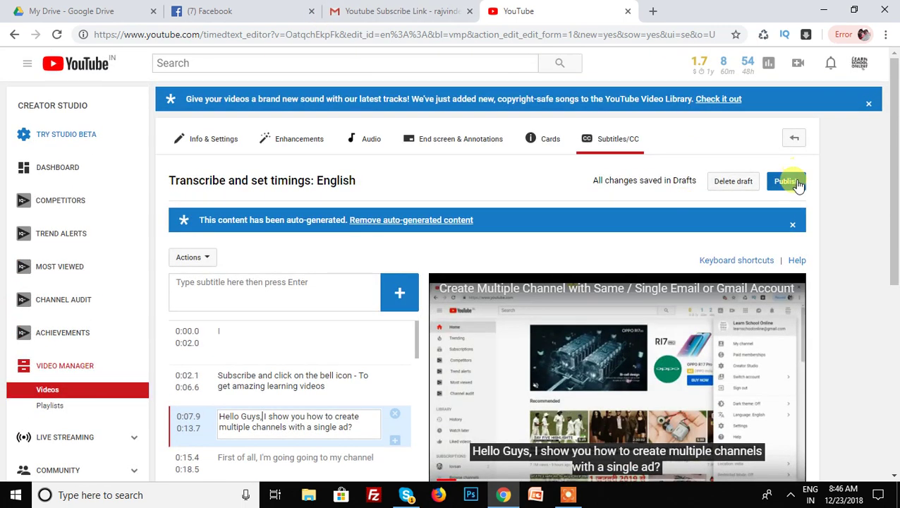
pyautogui.click(798, 185)
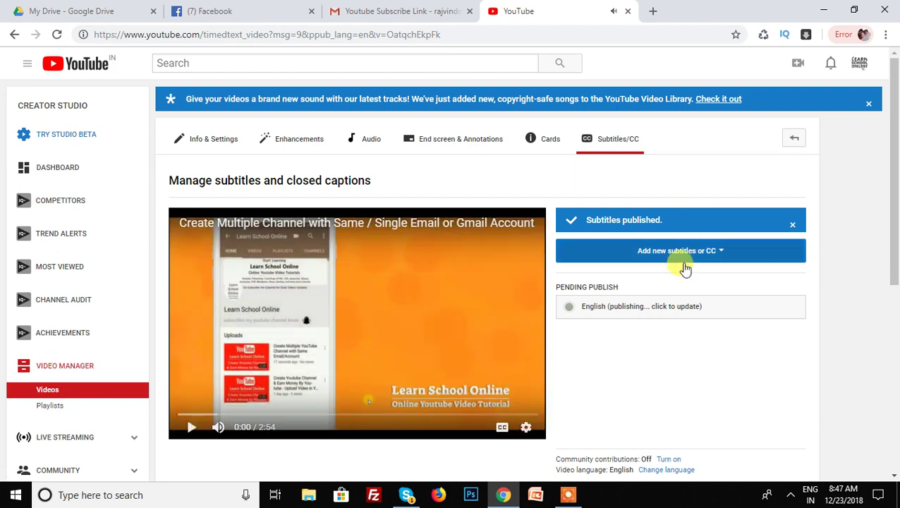
pyautogui.click(568, 495)
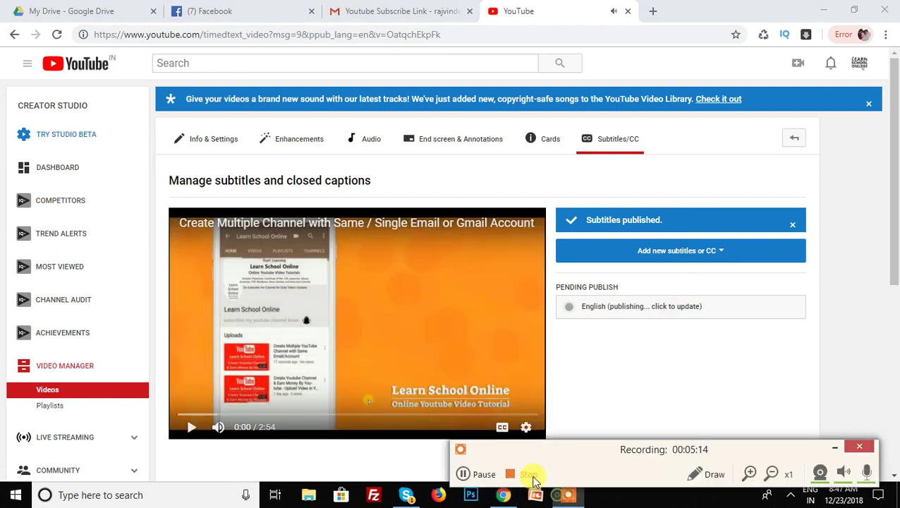
pyautogui.click(479, 476)
pyautogui.click(470, 476)
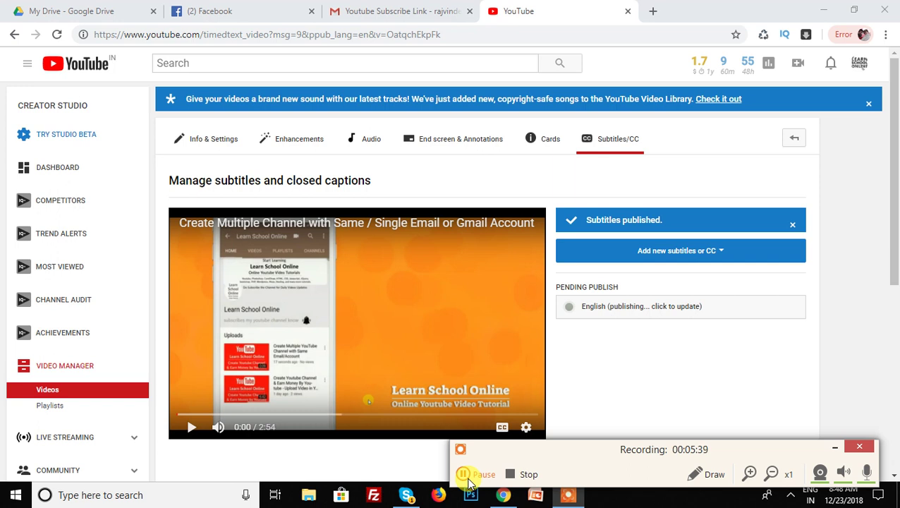
pyautogui.click(468, 480)
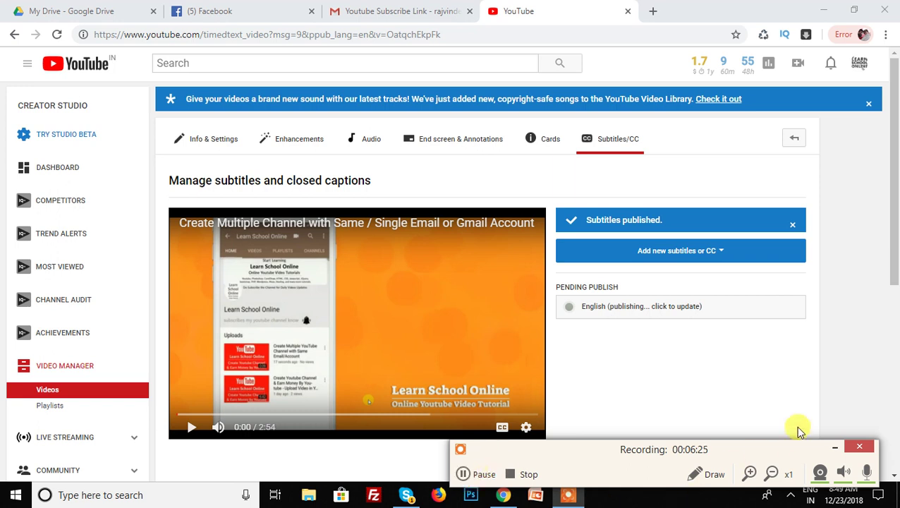
pyautogui.click(837, 449)
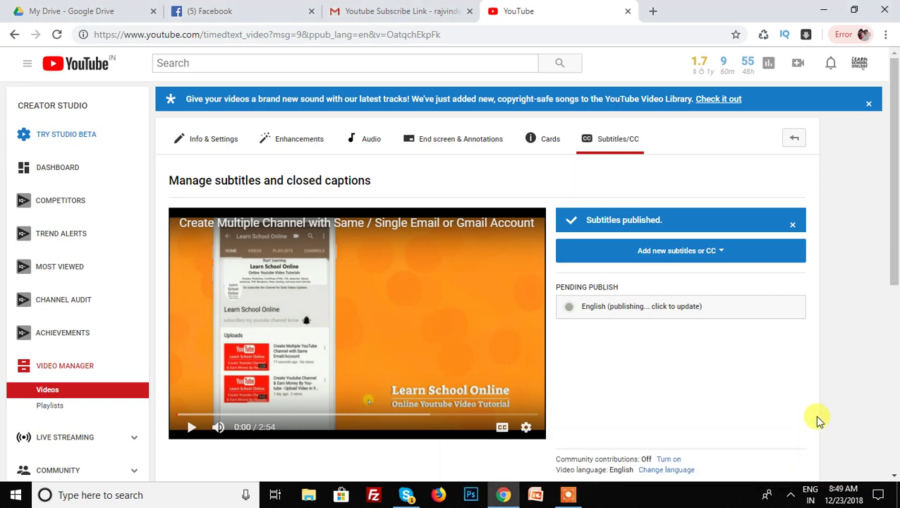